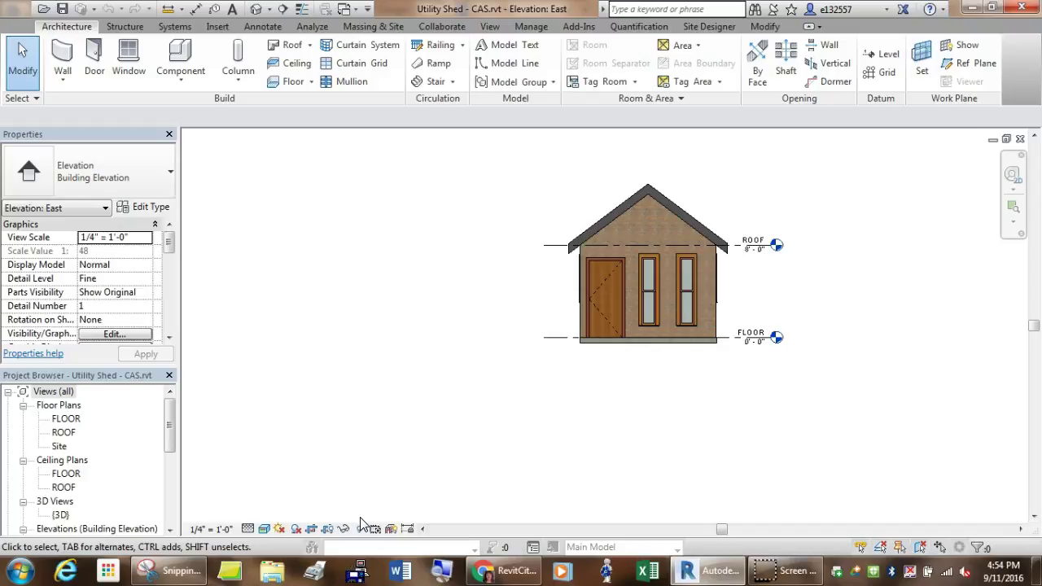
- Open the FLOOR floor plan, start placing a component and browse the component types already loaded in the project
double_click(66, 420)
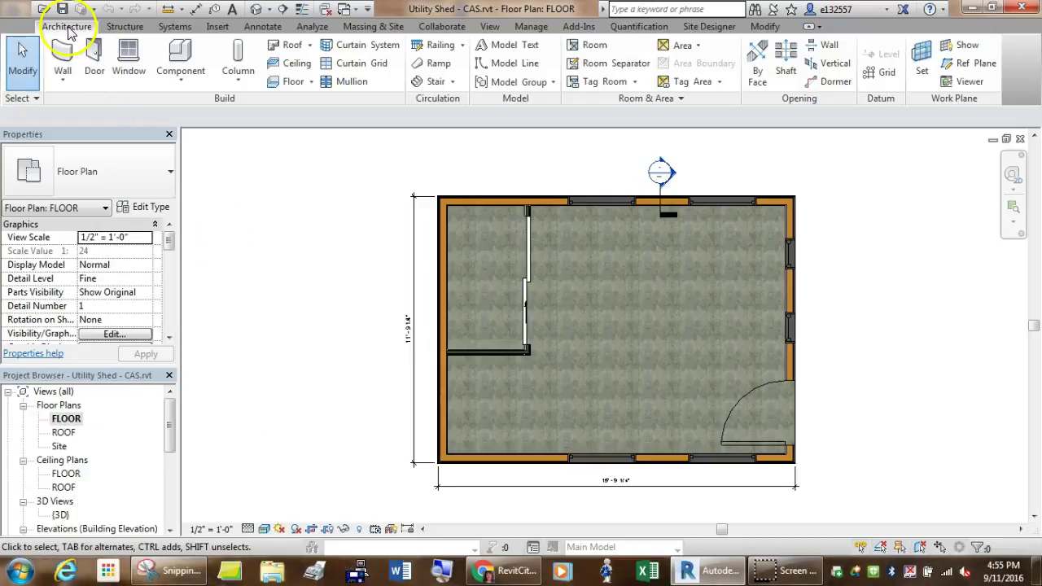
click(175, 65)
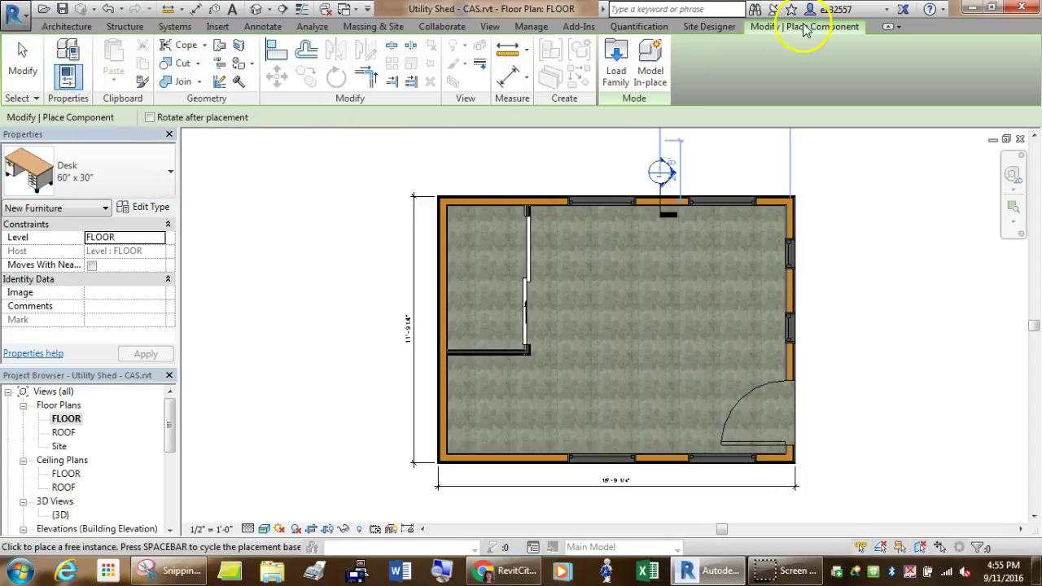
click(164, 171)
scroll(146, 264, down, 7)
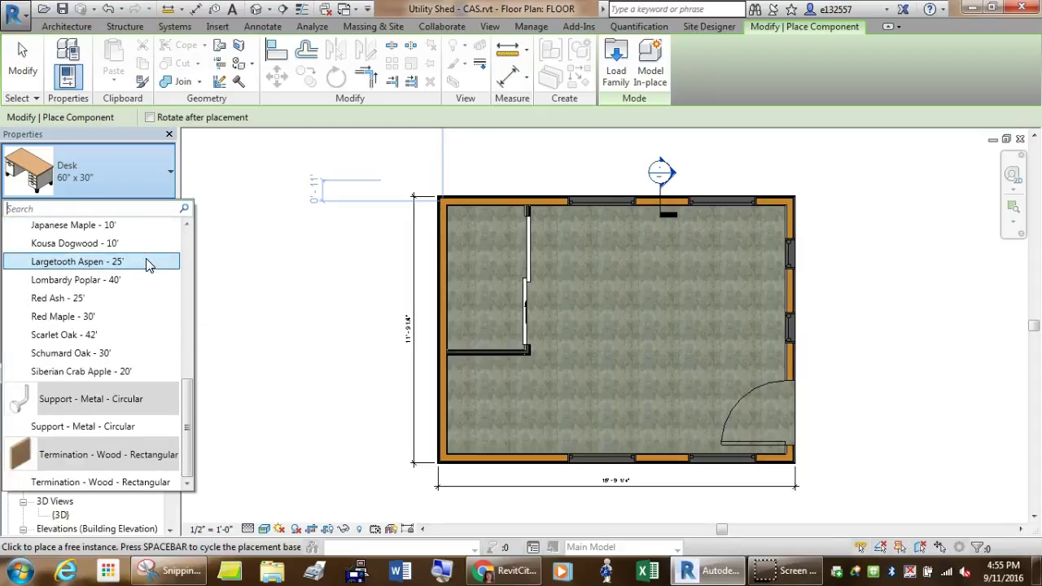
scroll(146, 264, up, 7)
click(279, 249)
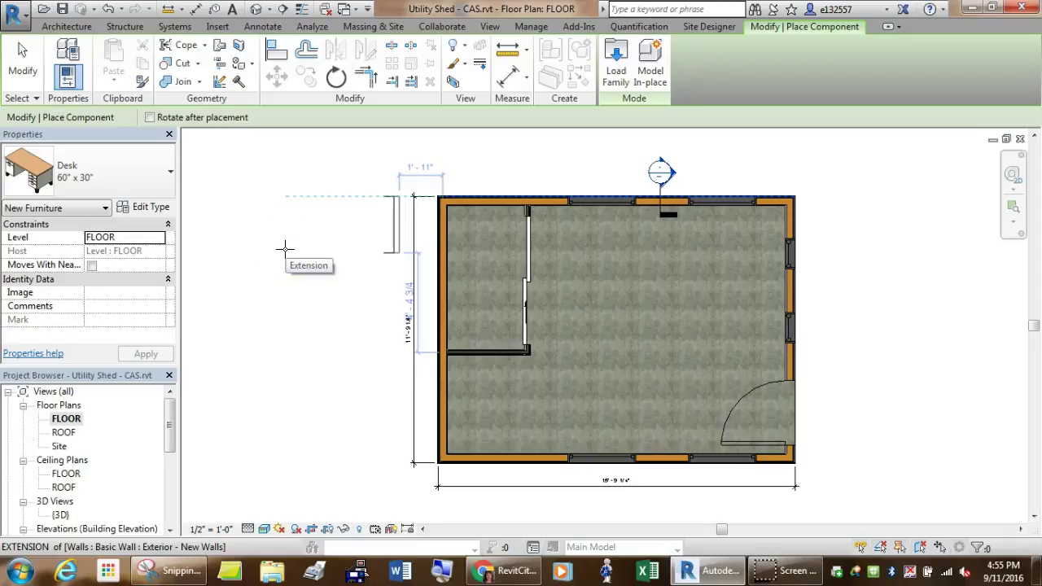
key(Escape)
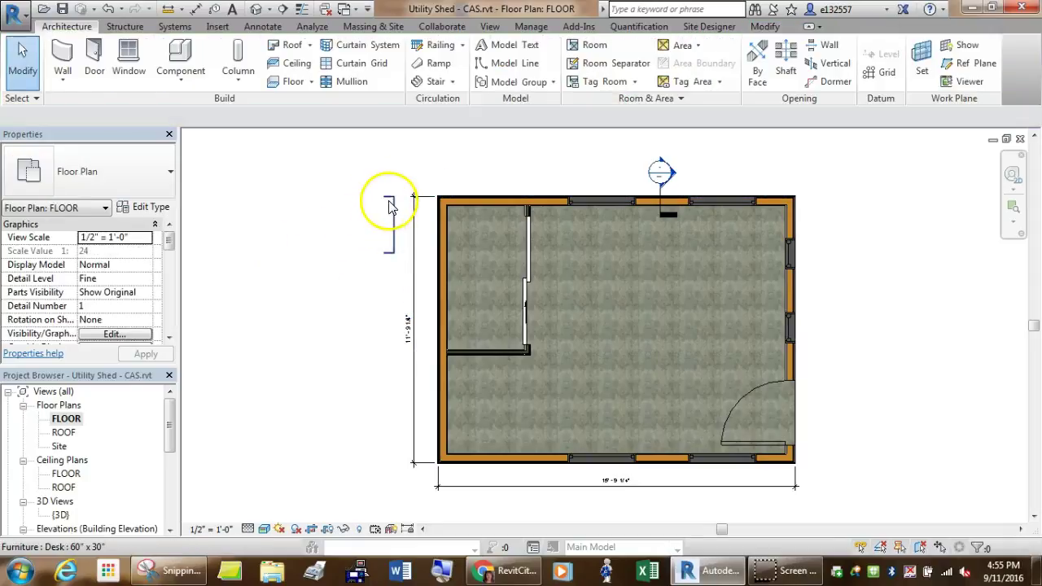
click(389, 207)
key(Delete)
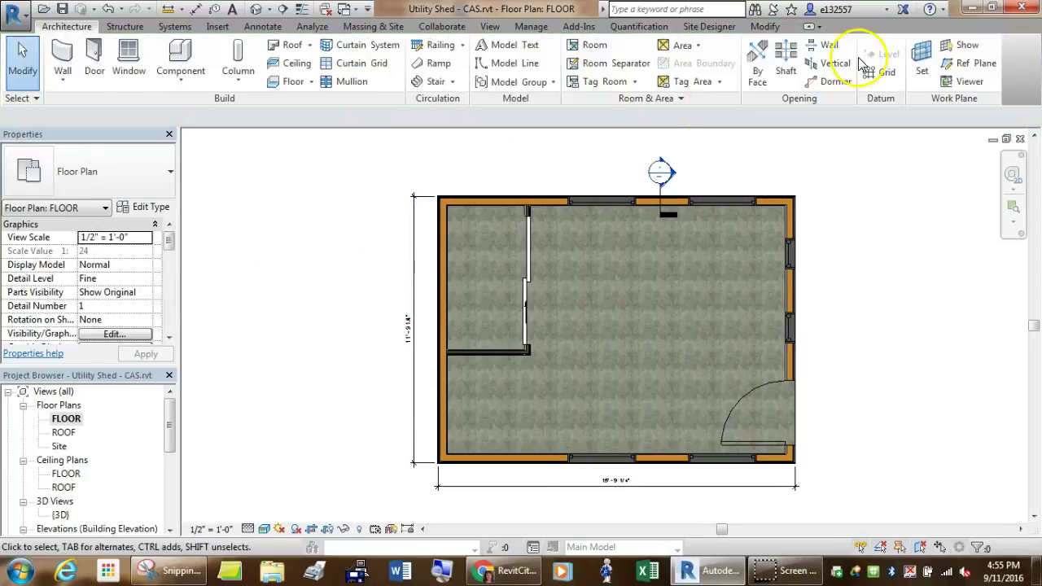
- Start placing a component and browse the US Imperial family library to the Beds folder inside Furniture
click(181, 53)
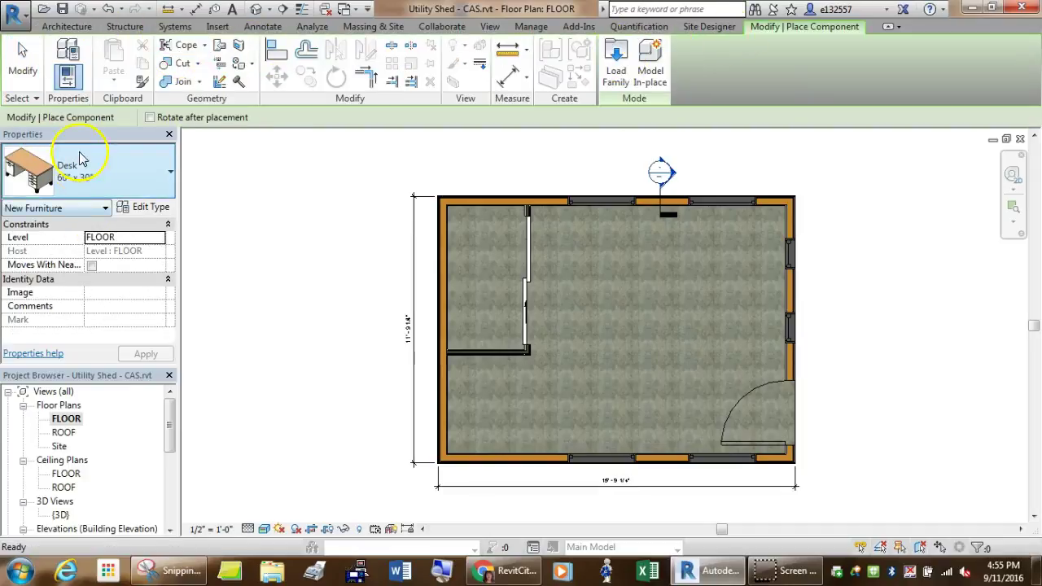
click(620, 57)
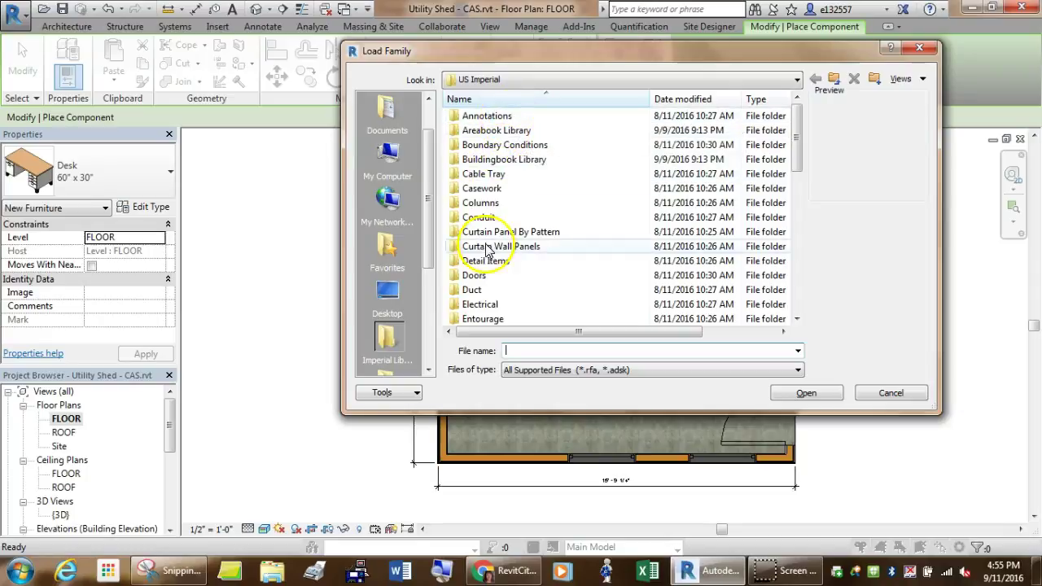
scroll(531, 262, down, 3)
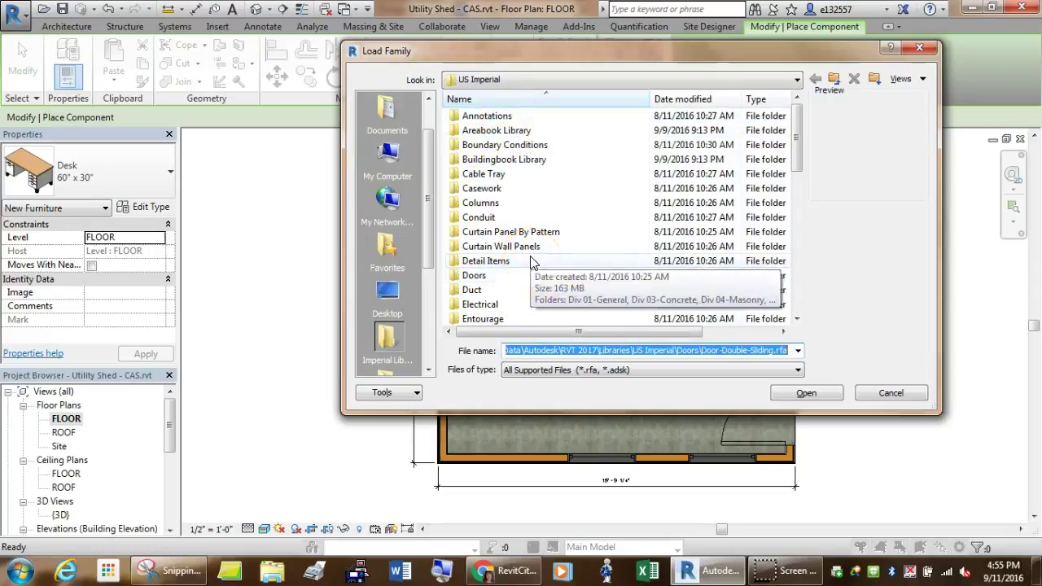
drag(799, 150, 798, 174)
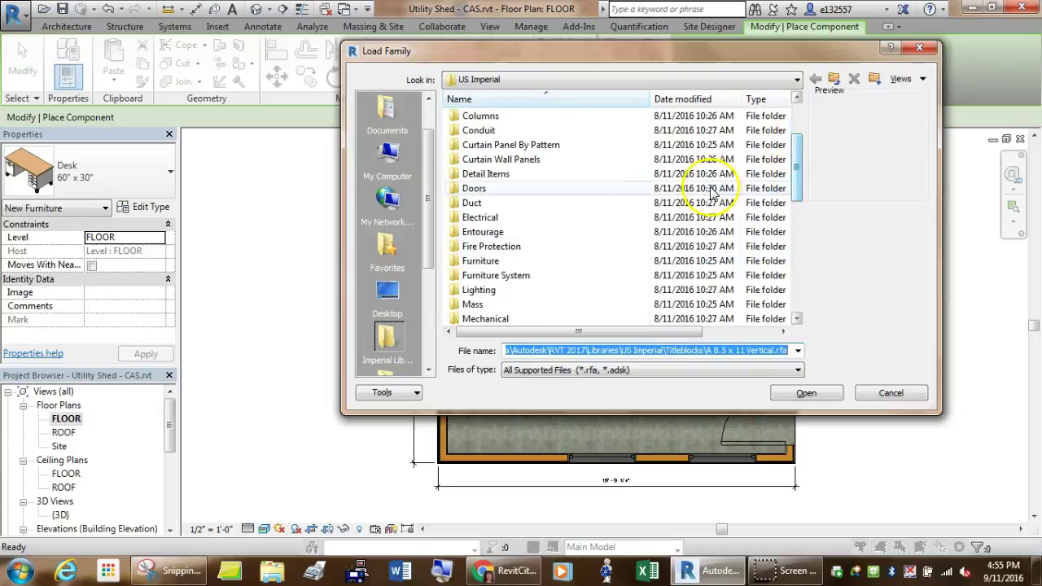
double_click(482, 263)
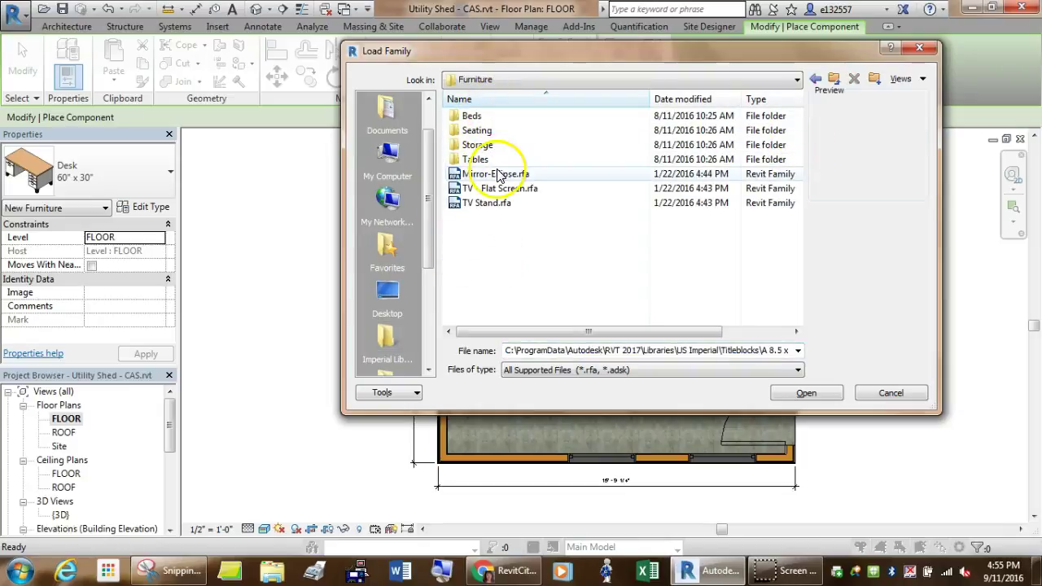
double_click(476, 116)
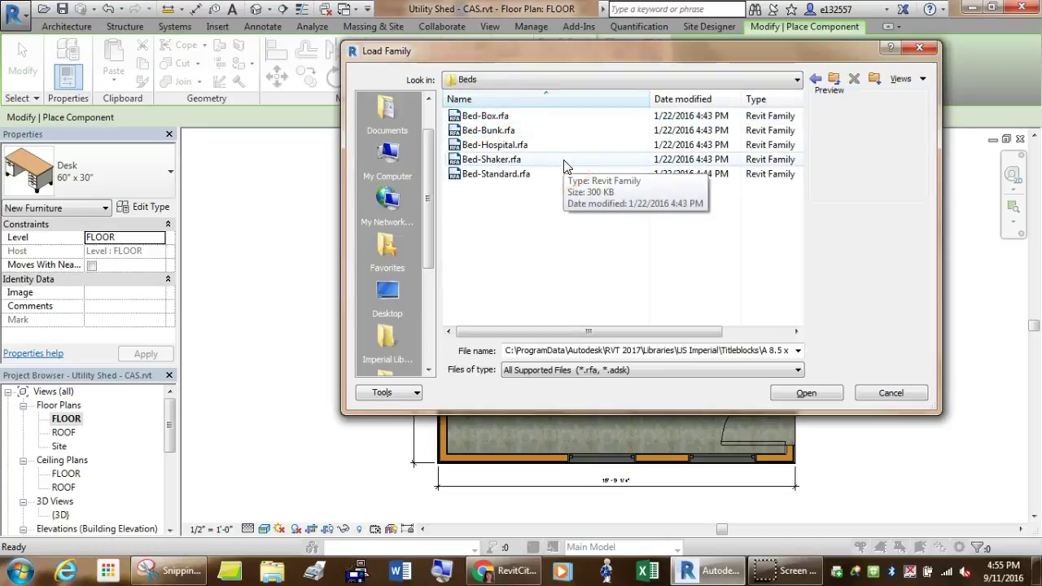
- Preview the bed families in the folder and load Bed-Standard.rfa
click(509, 159)
click(506, 131)
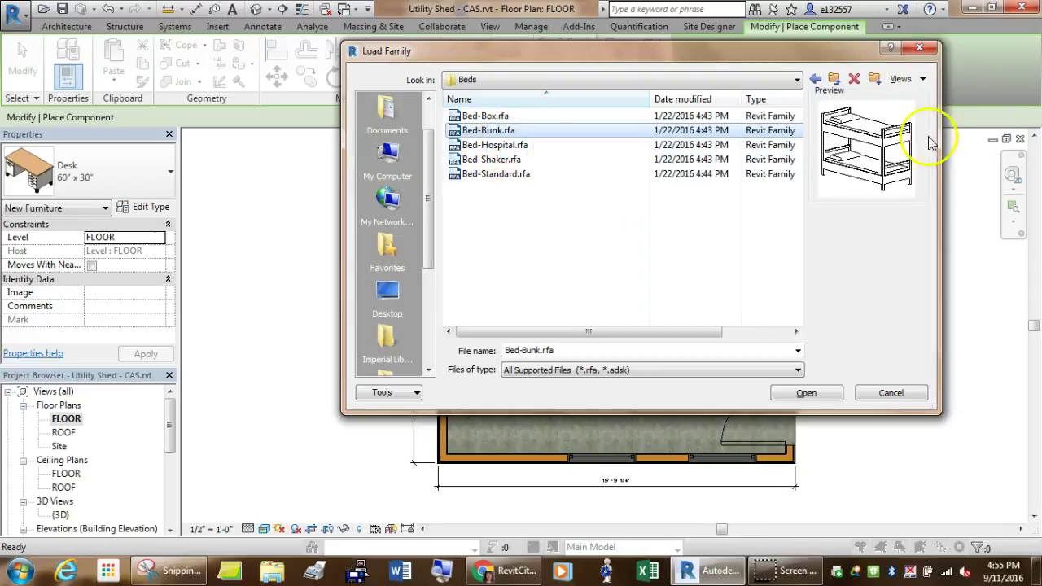
click(527, 116)
click(484, 176)
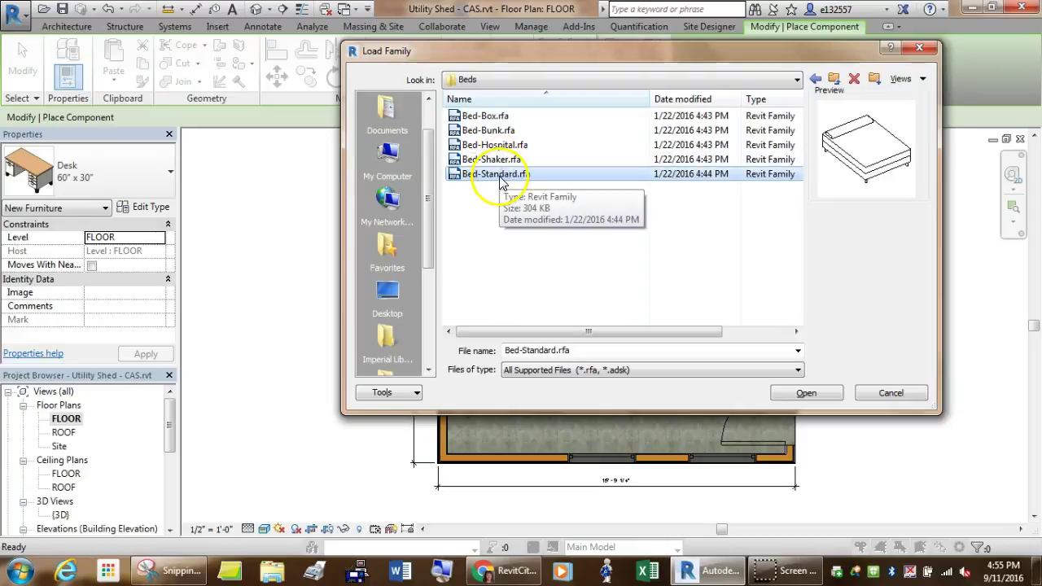
double_click(497, 176)
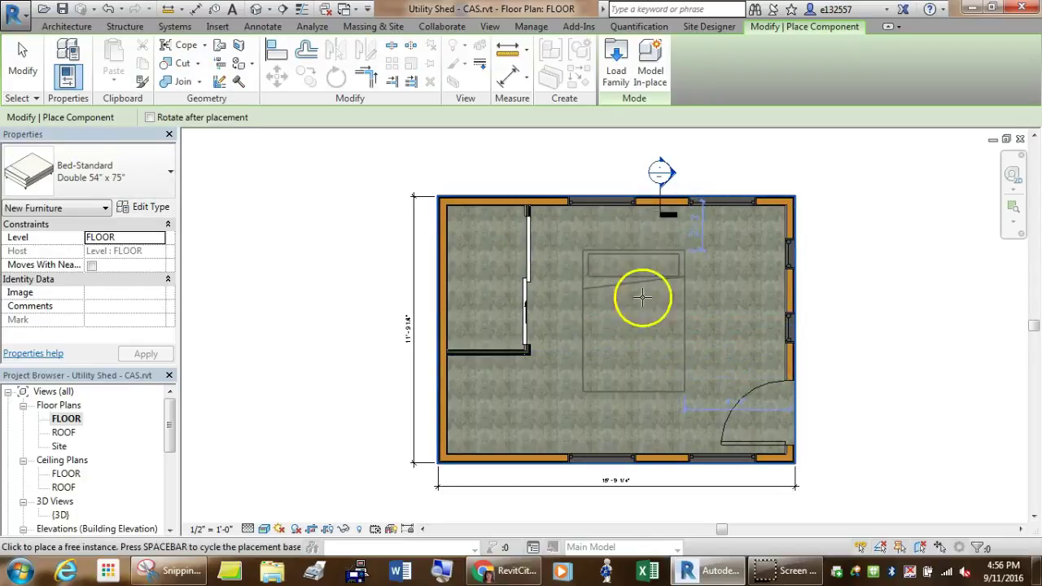
- Place one Double 54" x 75" standard bed in the large room, about 1'-6" from the upper wall and 4'-5" from the door-side wall
click(645, 313)
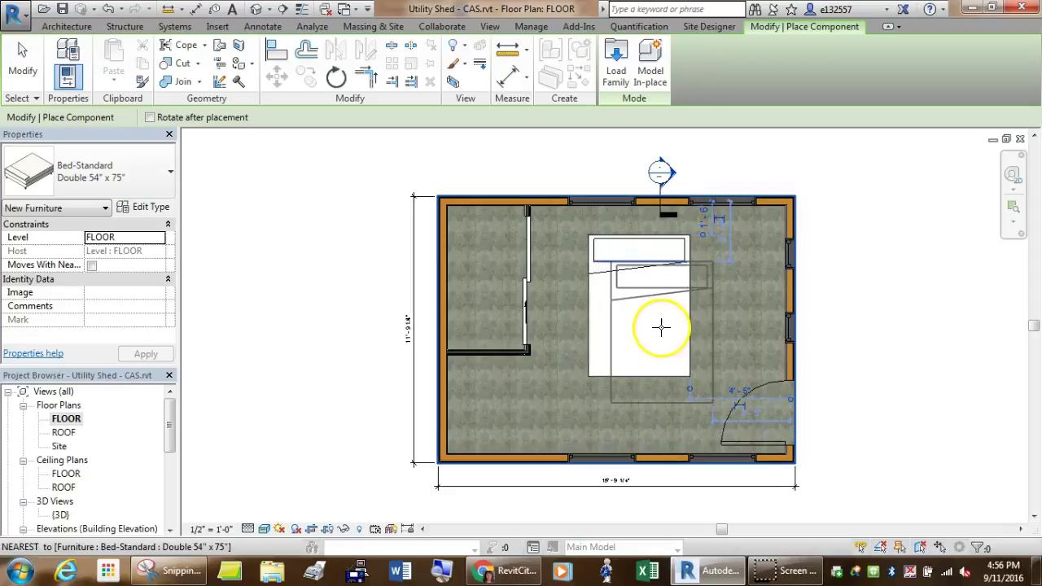
click(759, 304)
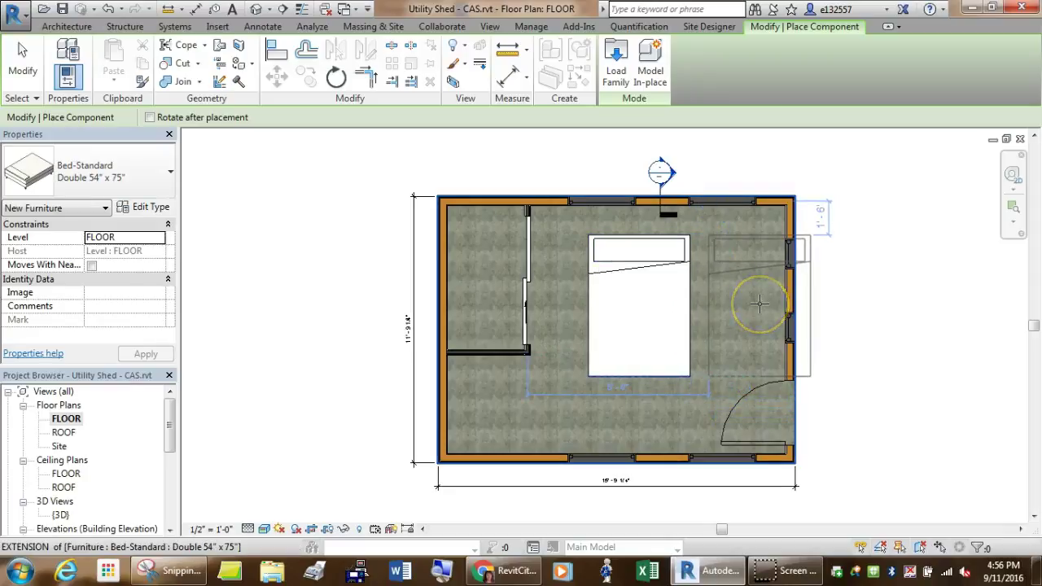
key(Escape)
key(Escape)
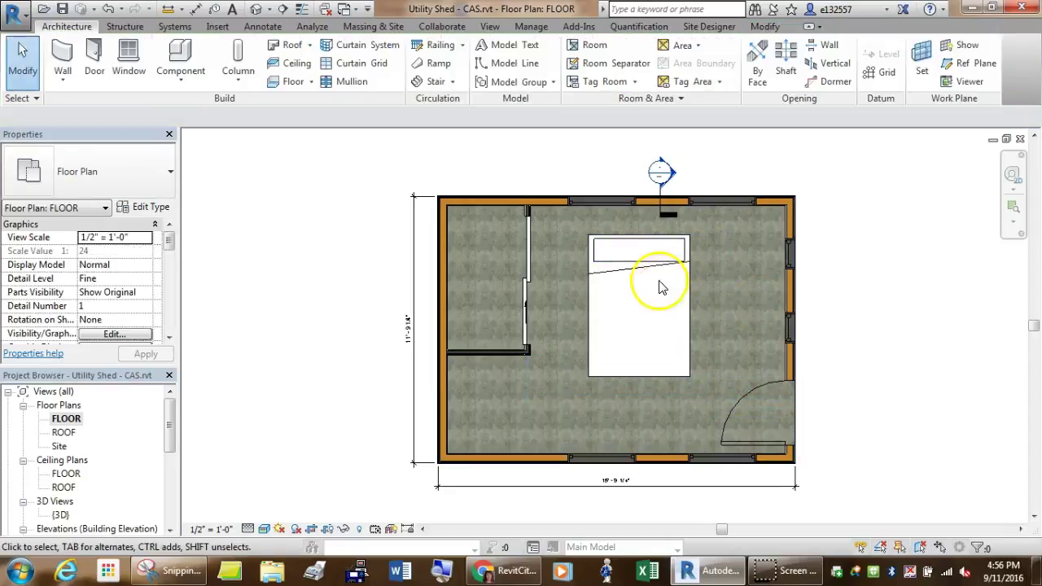
- Rotate the bed 90° clockwise about its center so the pillow end faces the wall with the entry door
click(638, 249)
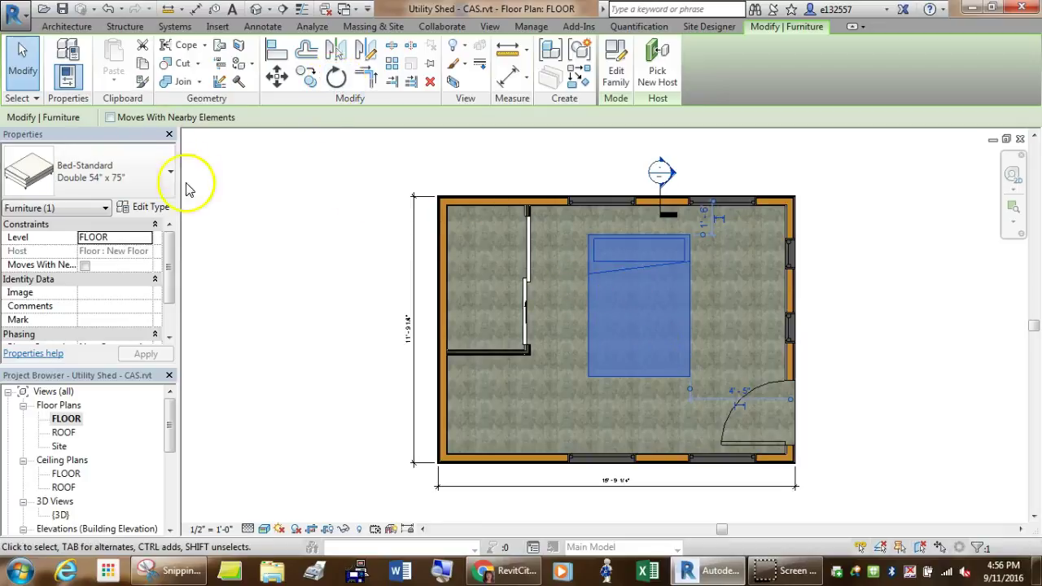
click(336, 78)
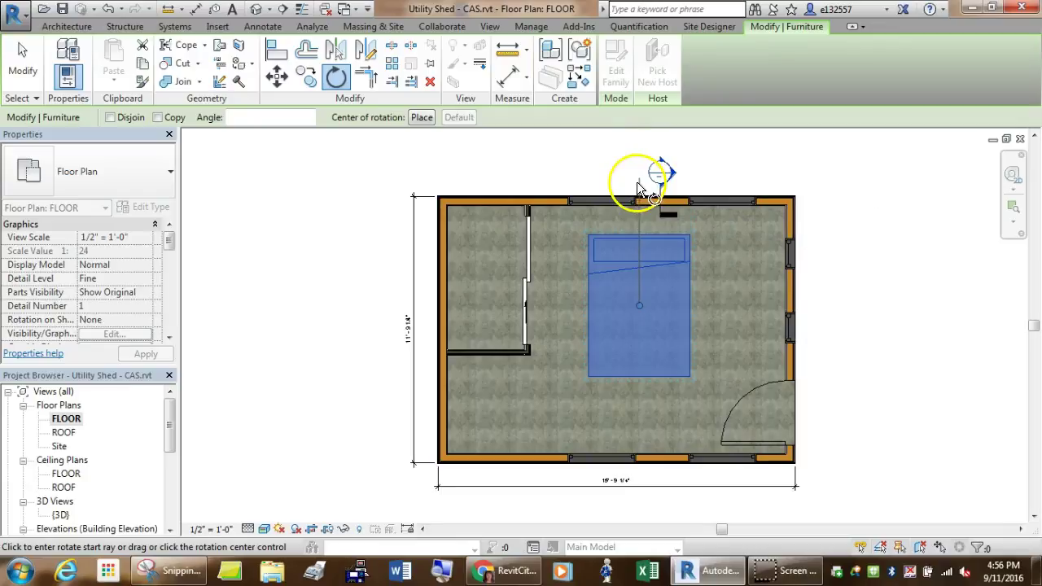
click(637, 235)
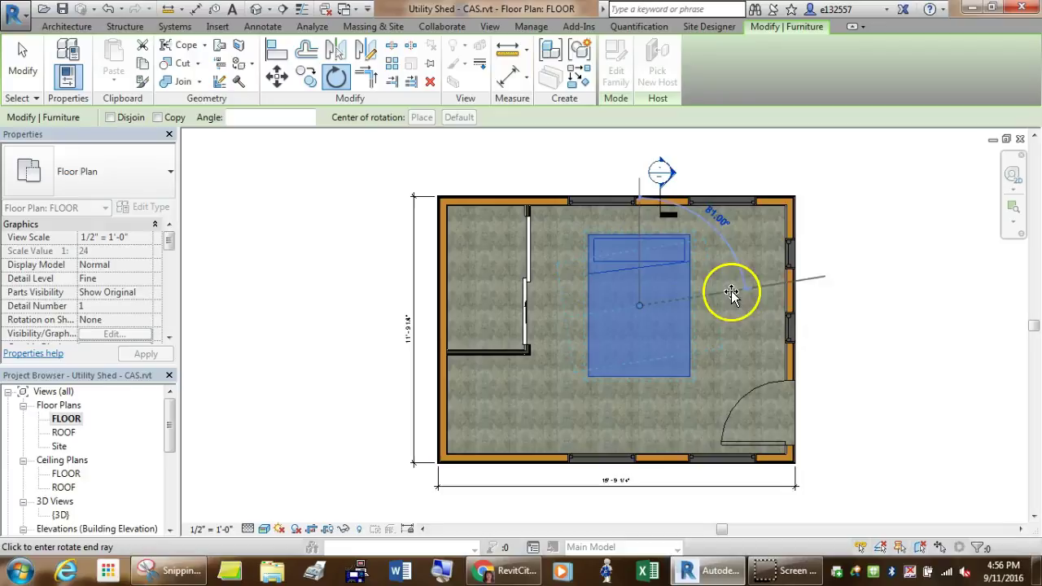
click(731, 306)
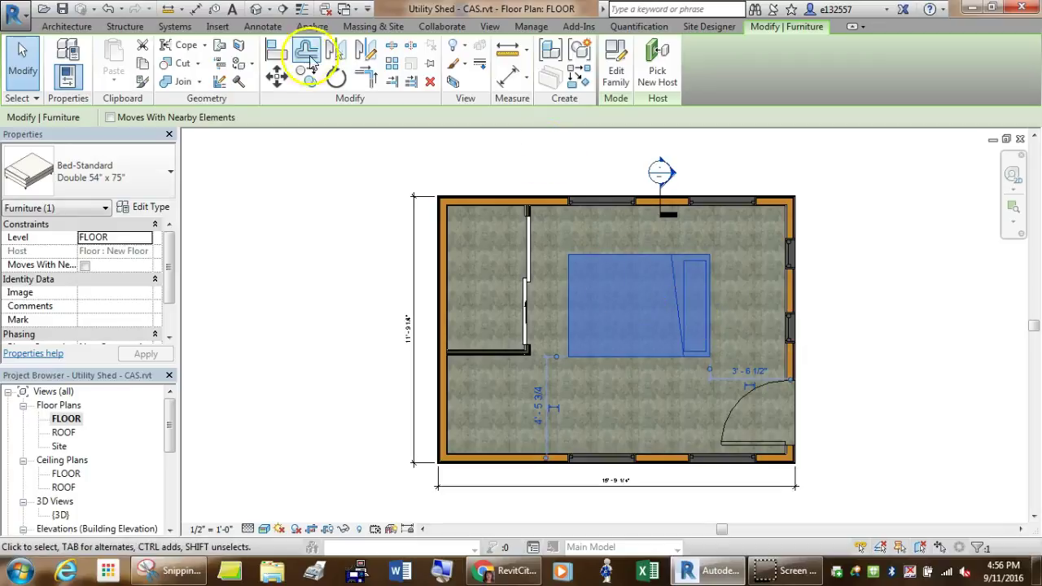
- Try mirroring the bed about its foot edge, then delete the mirrored copy
click(336, 49)
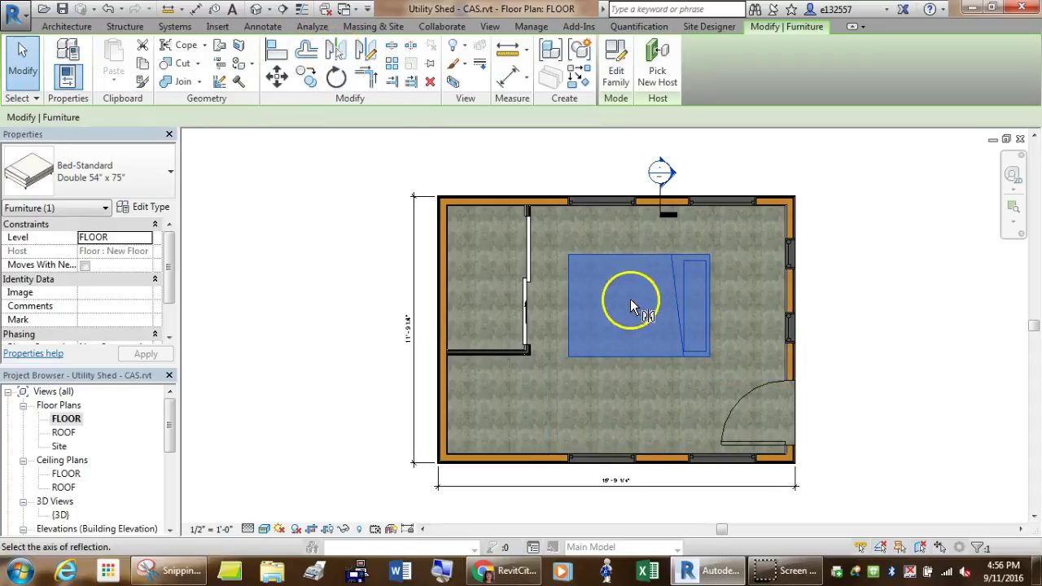
click(569, 299)
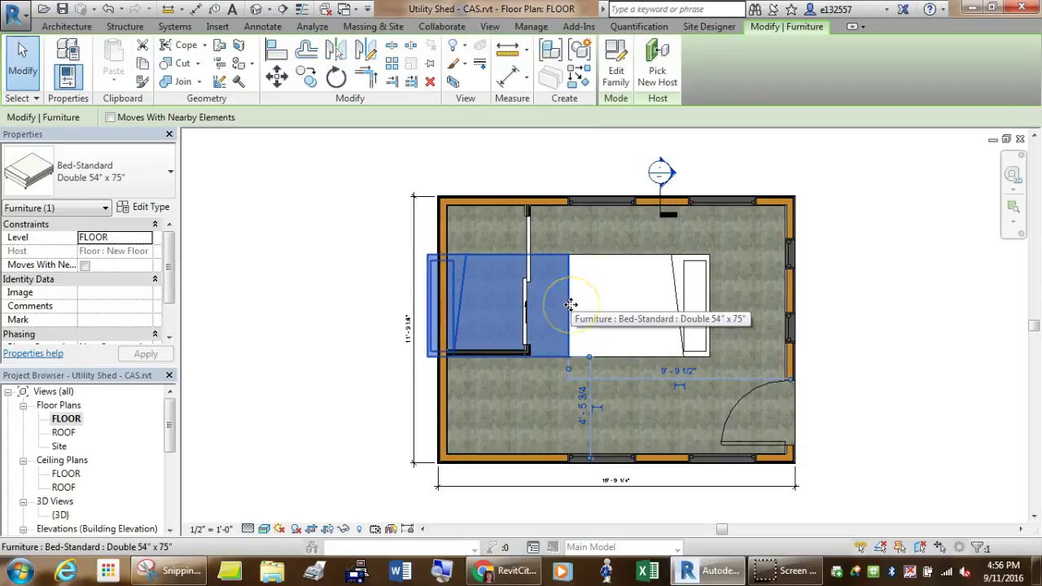
key(Escape)
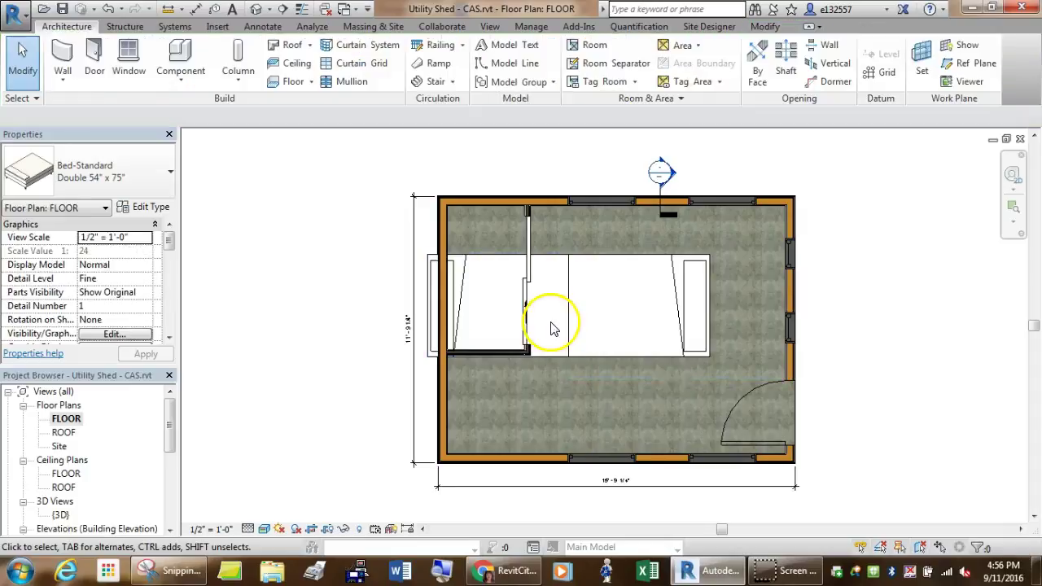
click(557, 264)
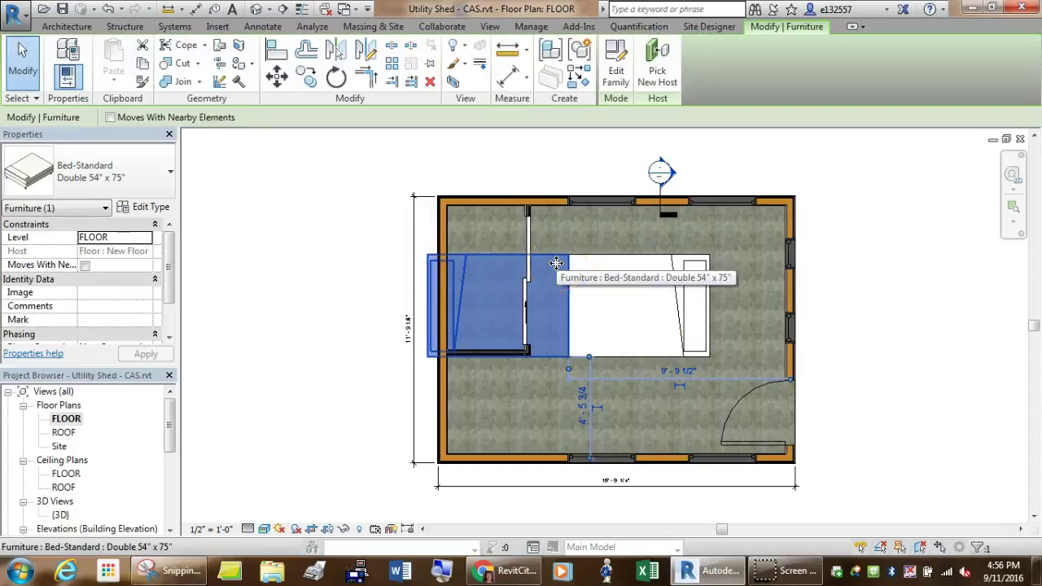
key(Escape)
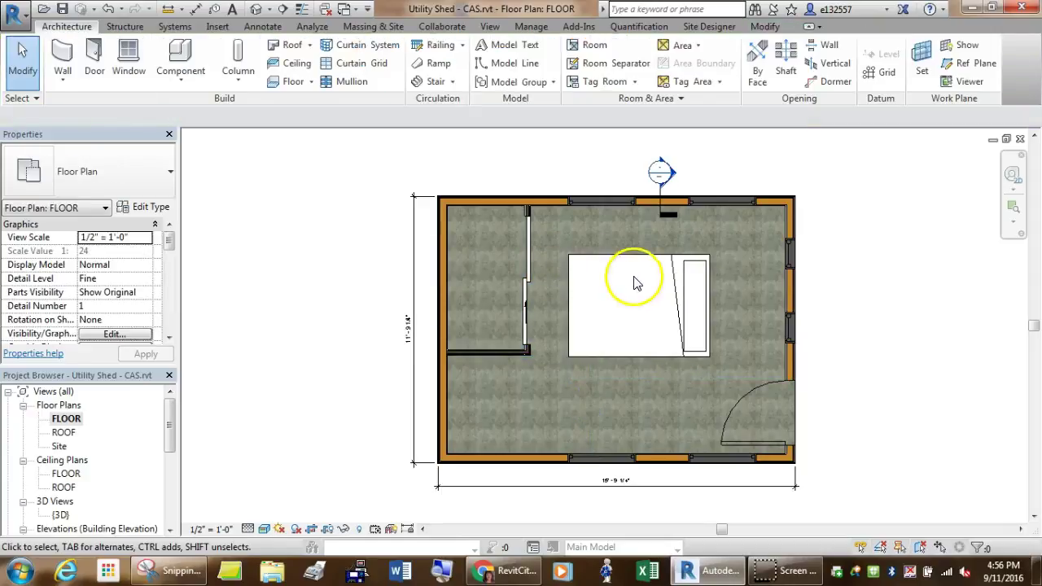
click(629, 265)
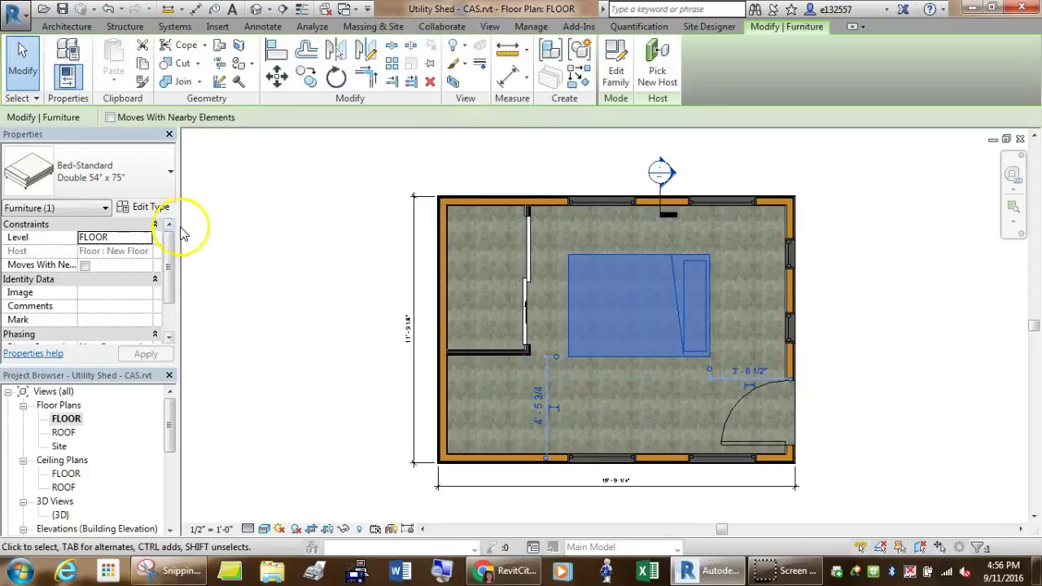
click(34, 529)
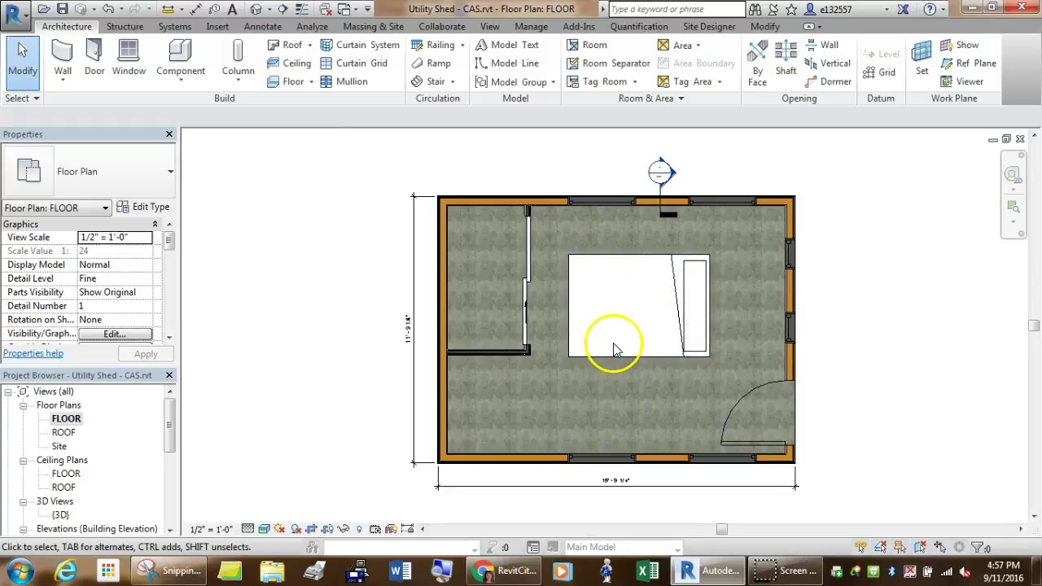
- Open the {3D} view and hide the roof element in that view to expose the interior
double_click(61, 515)
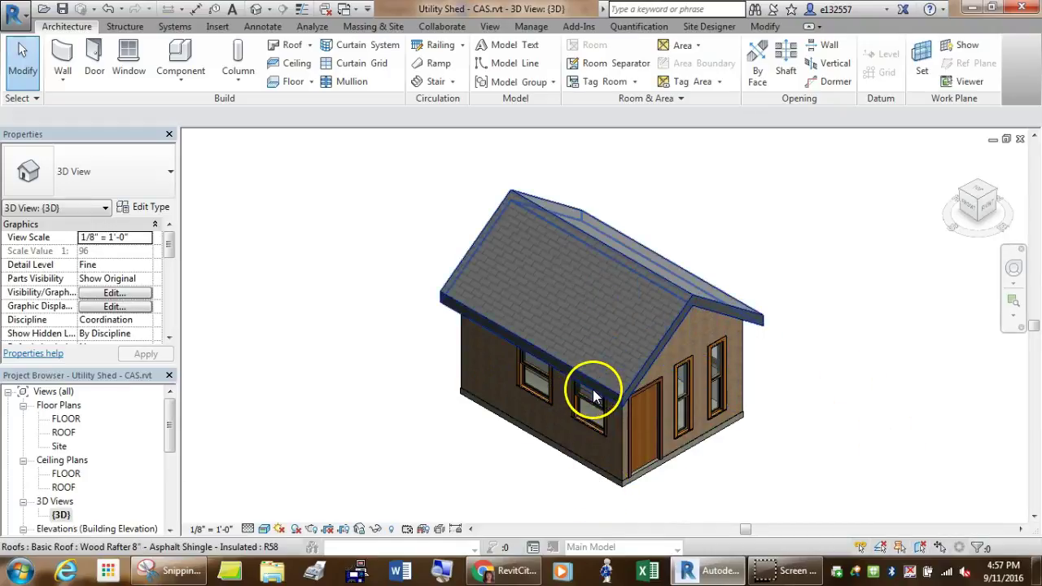
click(655, 352)
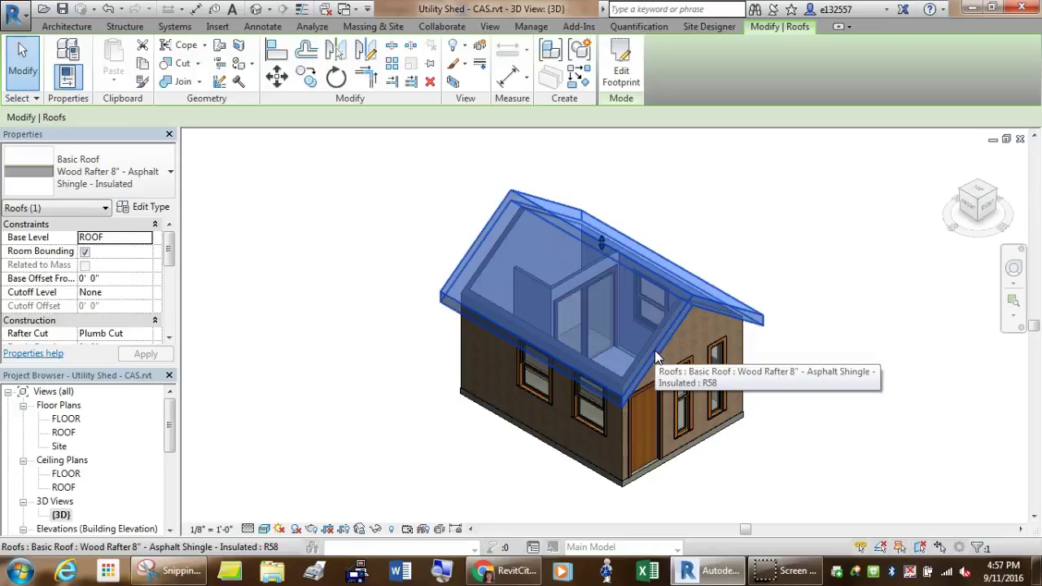
right_click(655, 350)
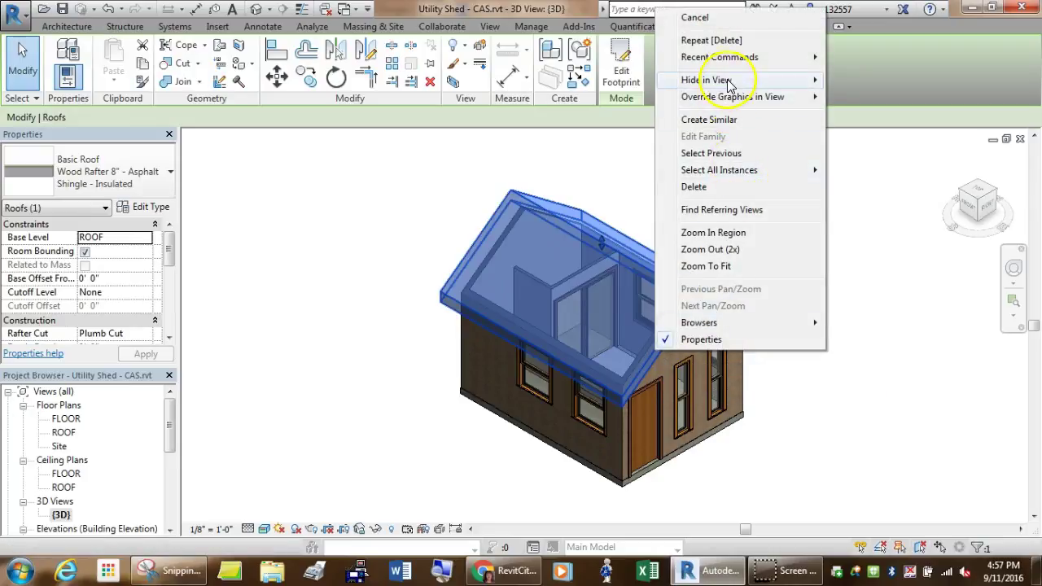
mouse_move(729, 84)
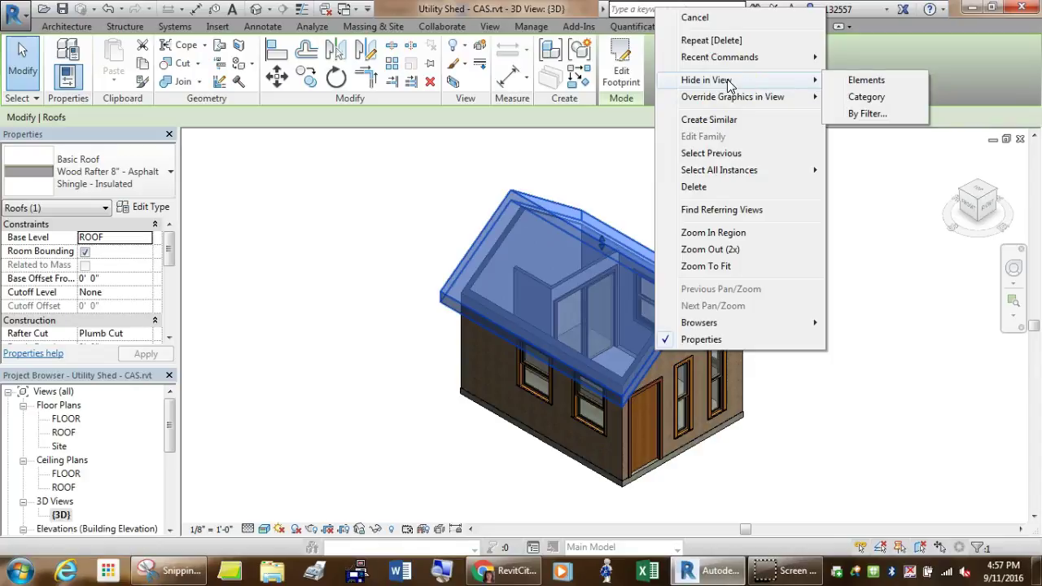
click(879, 85)
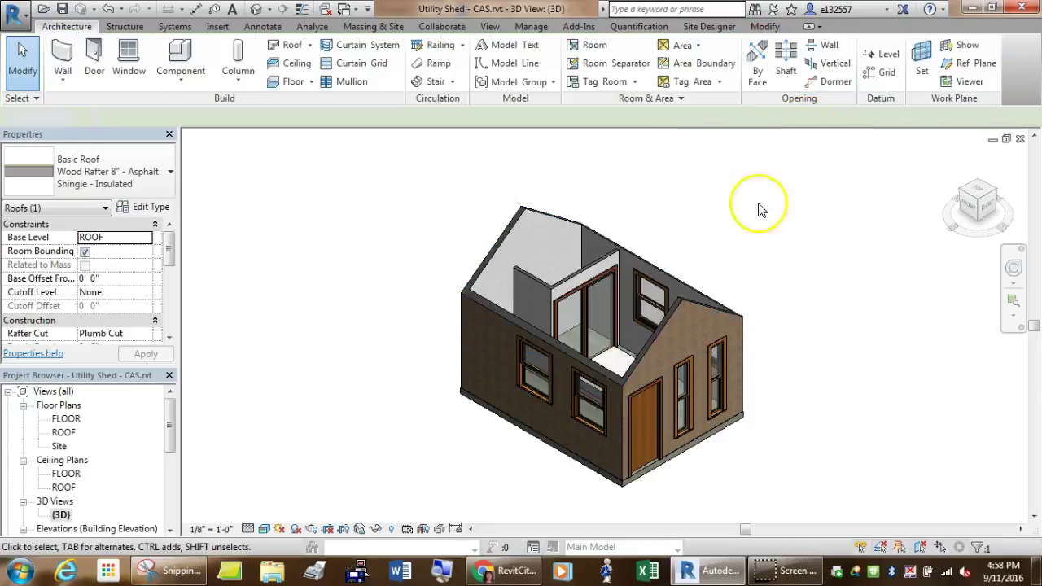
middle_drag(764, 289, 771, 312)
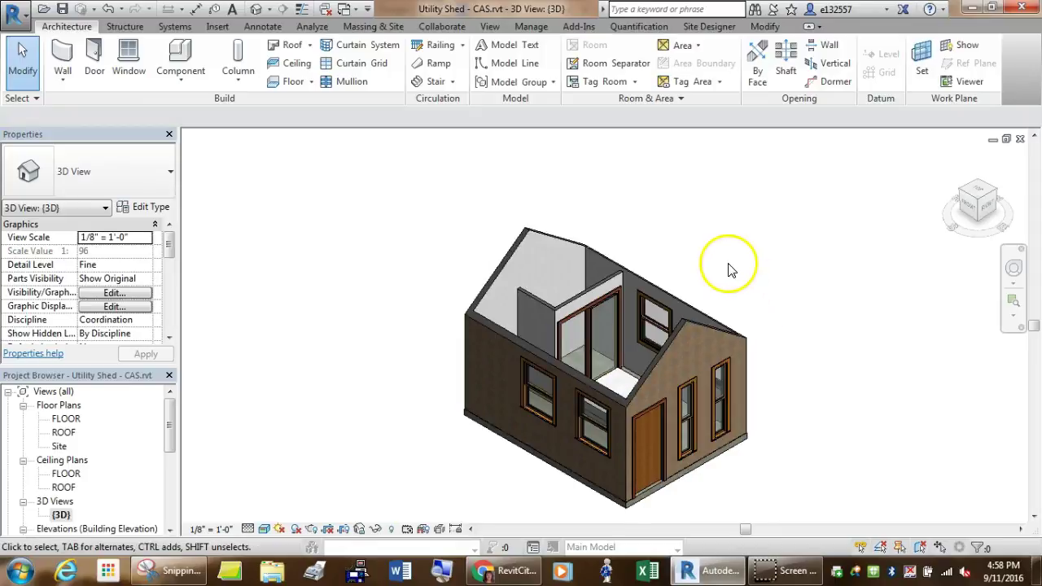
- Hide the long exterior wall with two windows and the gable wall with the entry door as elements in the 3D view
shift+middle_drag(730, 269, 749, 256)
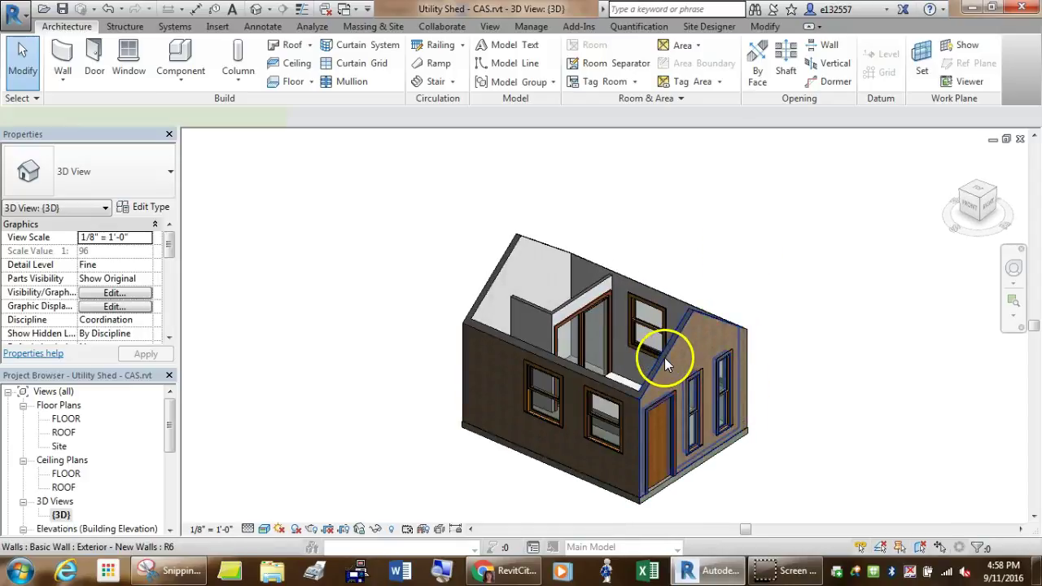
click(666, 359)
ctrl+click(570, 370)
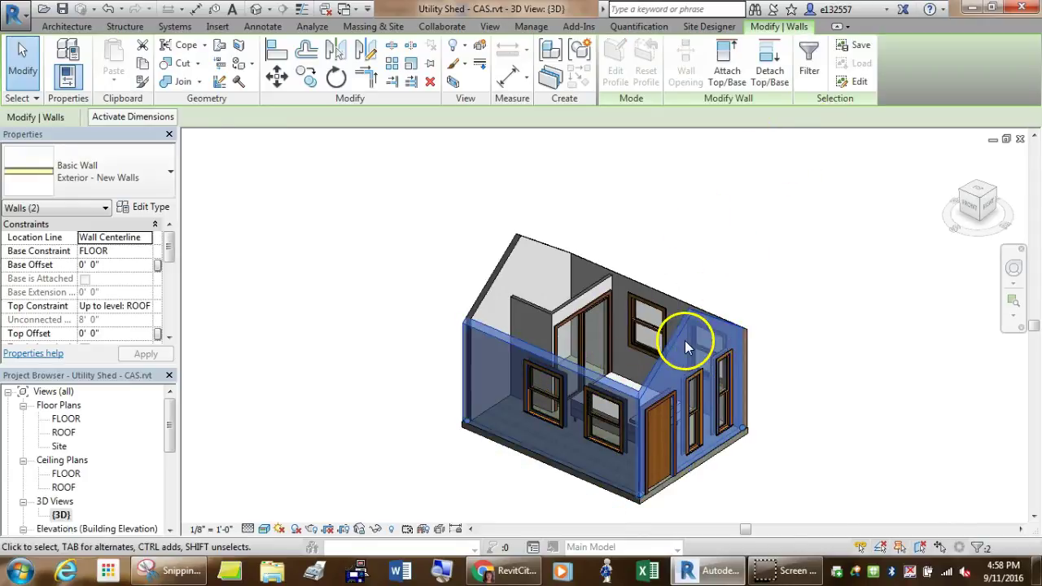
right_click(685, 341)
mouse_move(771, 288)
click(889, 283)
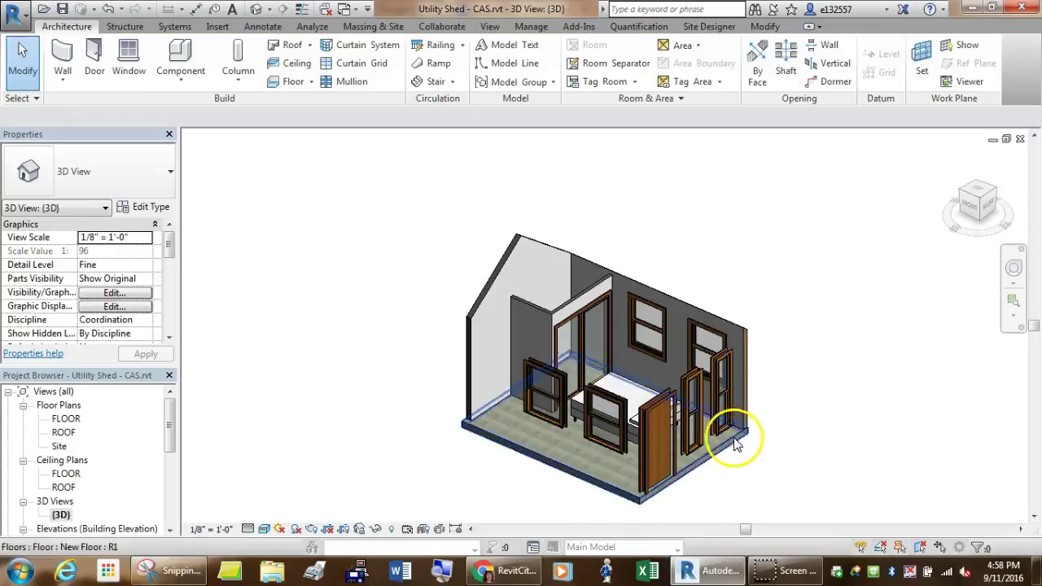
scroll(778, 440, down, 1)
middle_drag(786, 466, 599, 420)
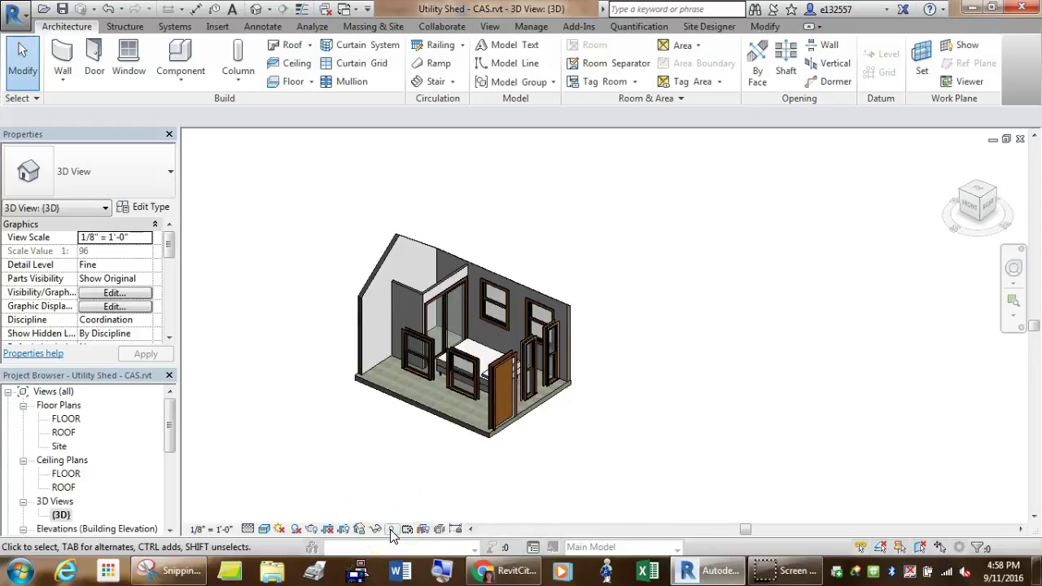
- Reveal the hidden elements, unhide the whole building's elements in the 3D view, and leave reveal mode
click(391, 530)
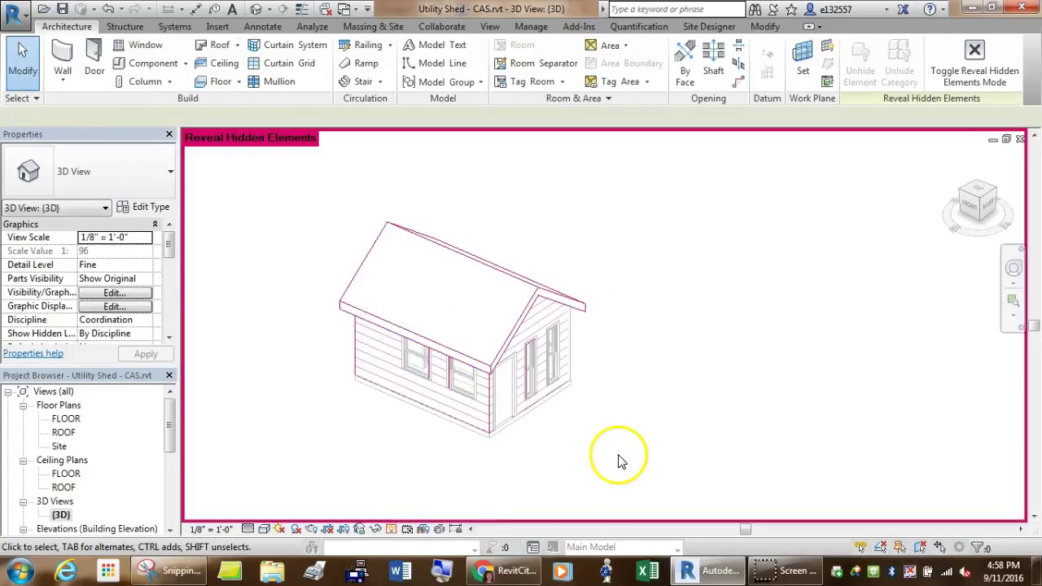
drag(630, 504, 282, 183)
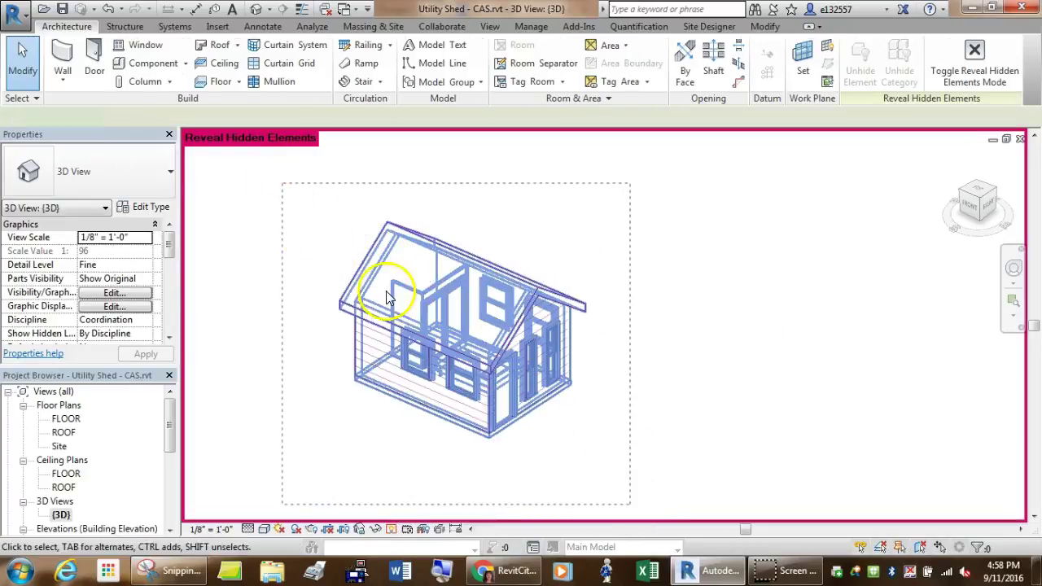
right_click(386, 295)
mouse_move(445, 293)
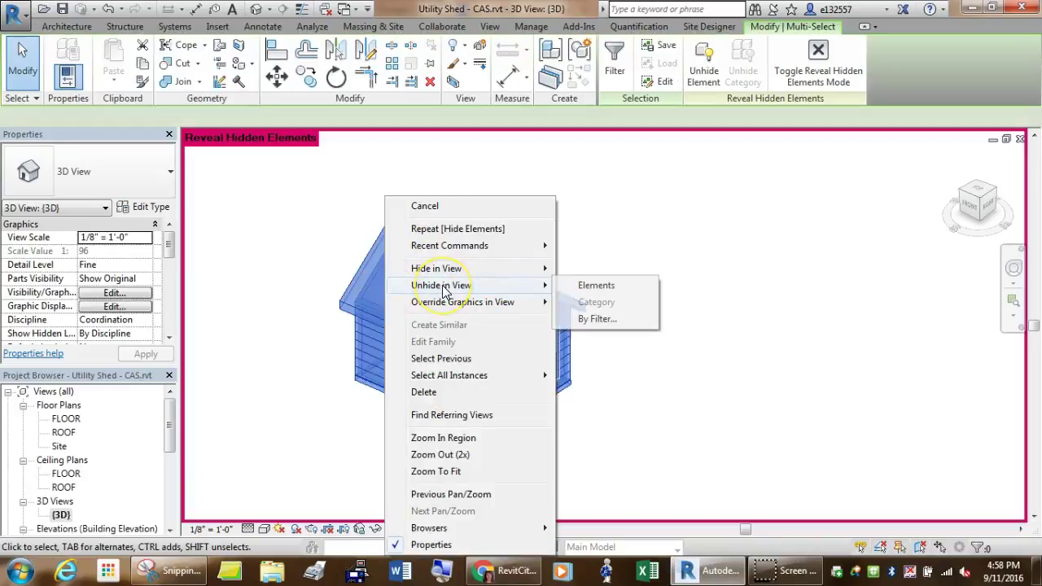
click(602, 285)
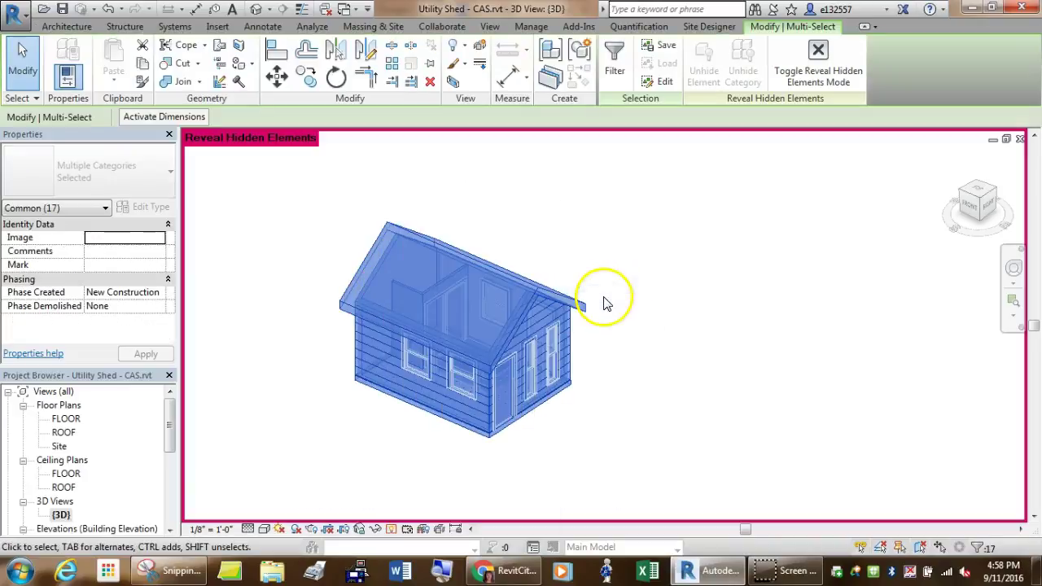
click(688, 276)
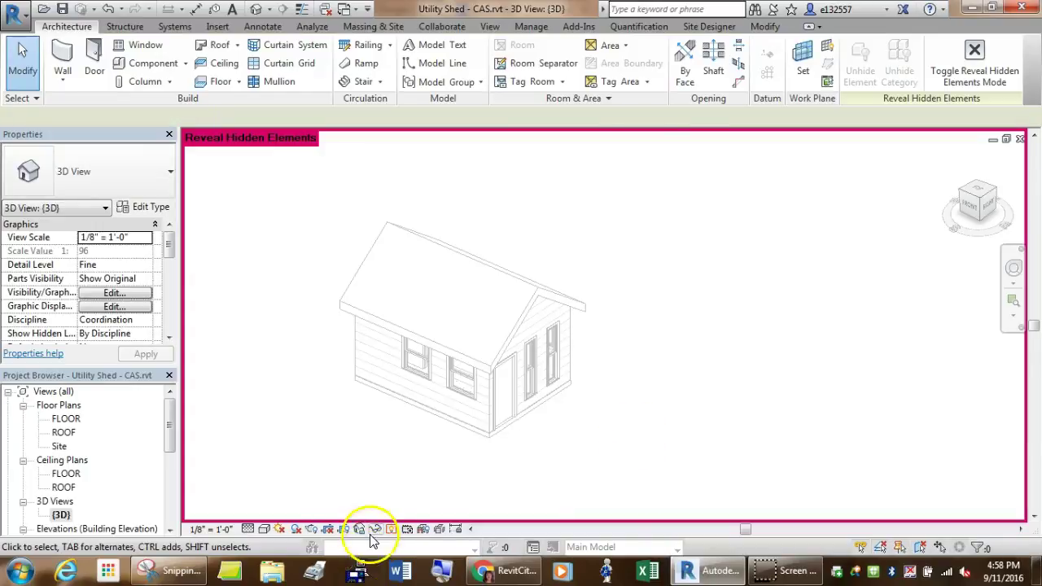
click(390, 529)
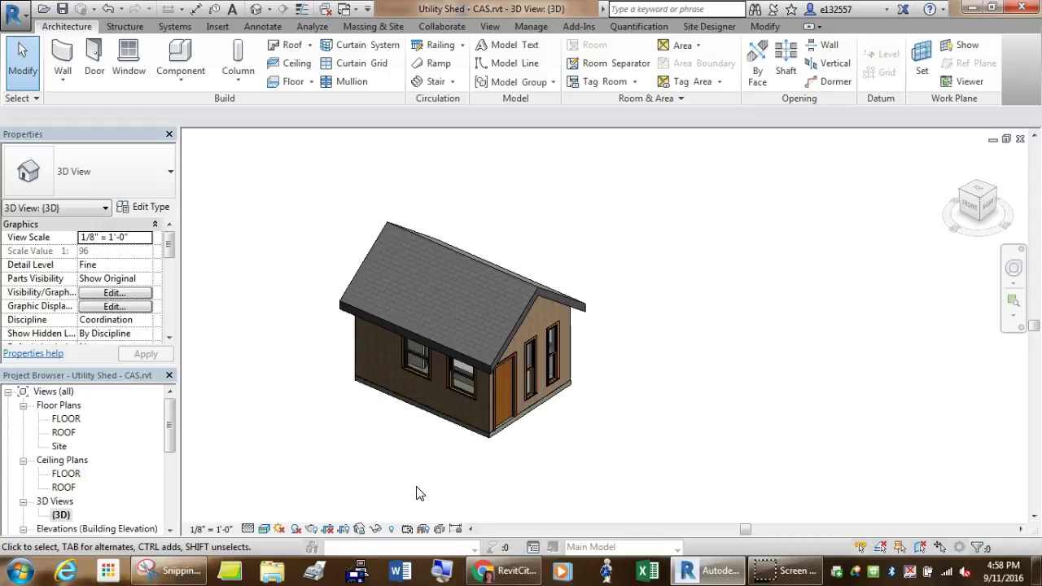
- Open the FLOOR floor plan and move the bed to about 2'-0" from the lower wall and 2'-8" from the door-side wall
double_click(64, 418)
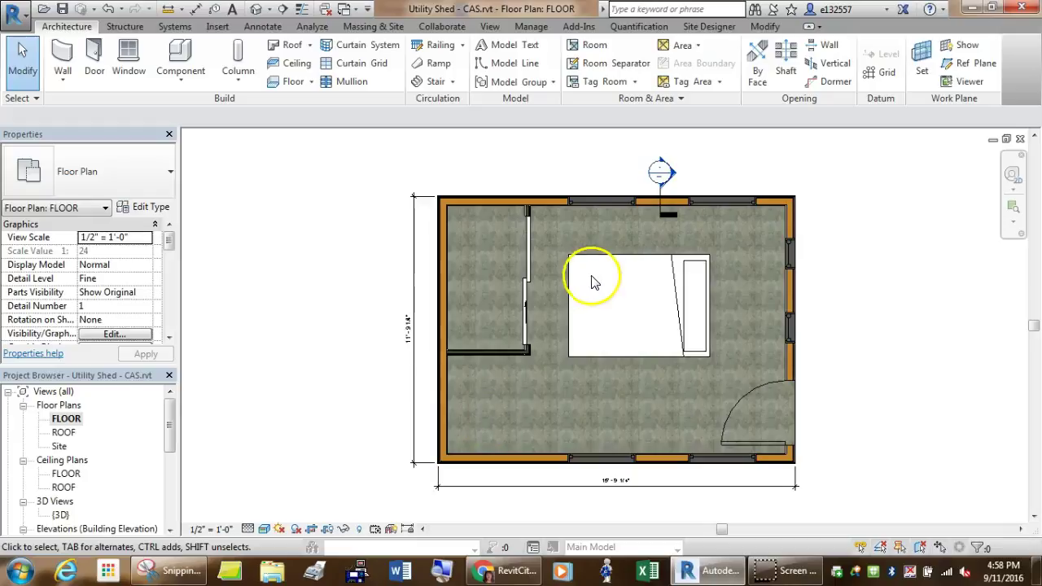
click(592, 262)
drag(600, 252, 625, 312)
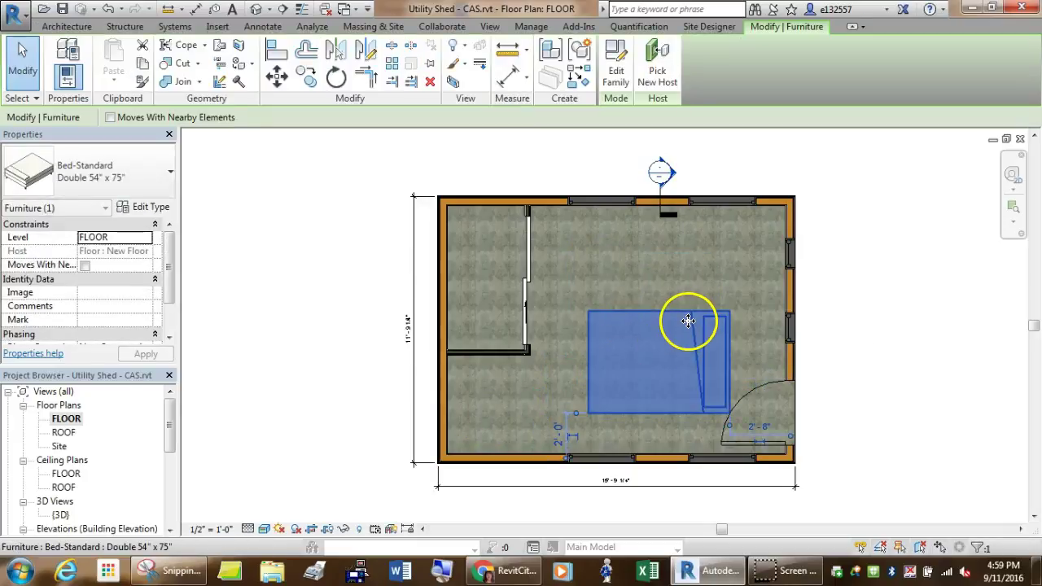